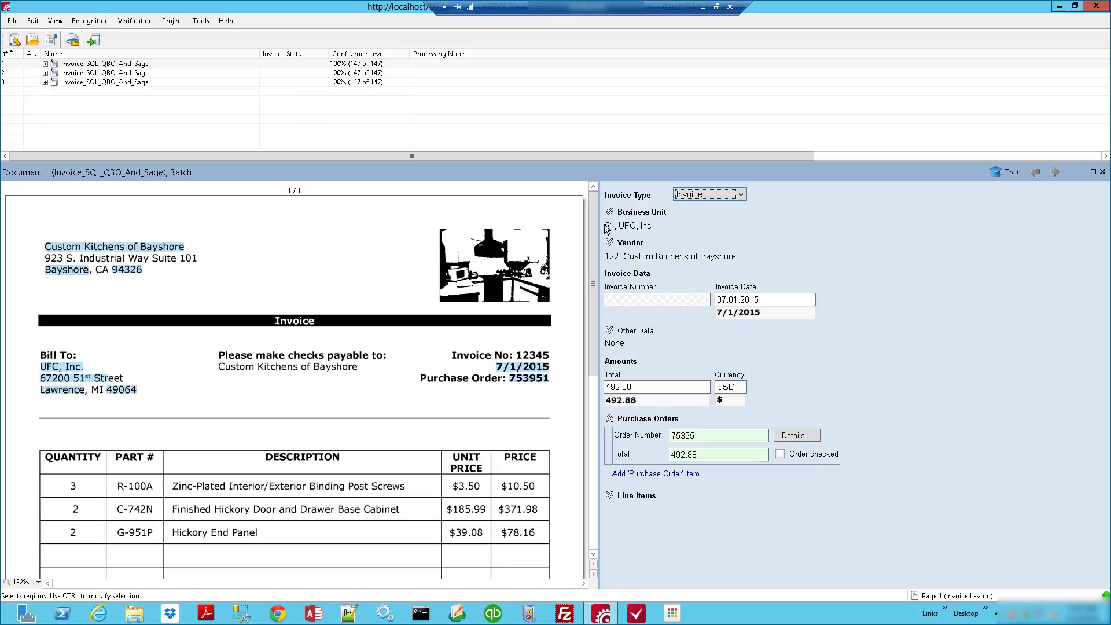
# Select Document 1 in the batch list and focus its empty Invoice Number field
pyautogui.click(90, 82)
pyautogui.click(115, 73)
pyautogui.click(121, 64)
pyautogui.click(638, 300)
# Fill Invoice Number with 12345 by selecting that text on the invoice image
pyautogui.click(639, 301)
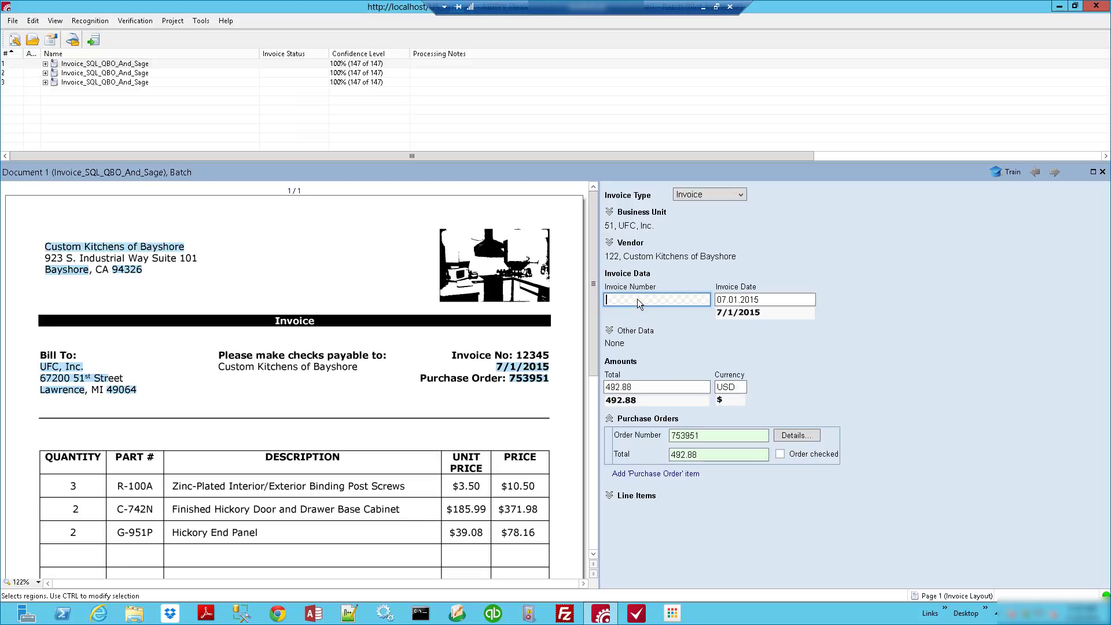
pyautogui.click(548, 357)
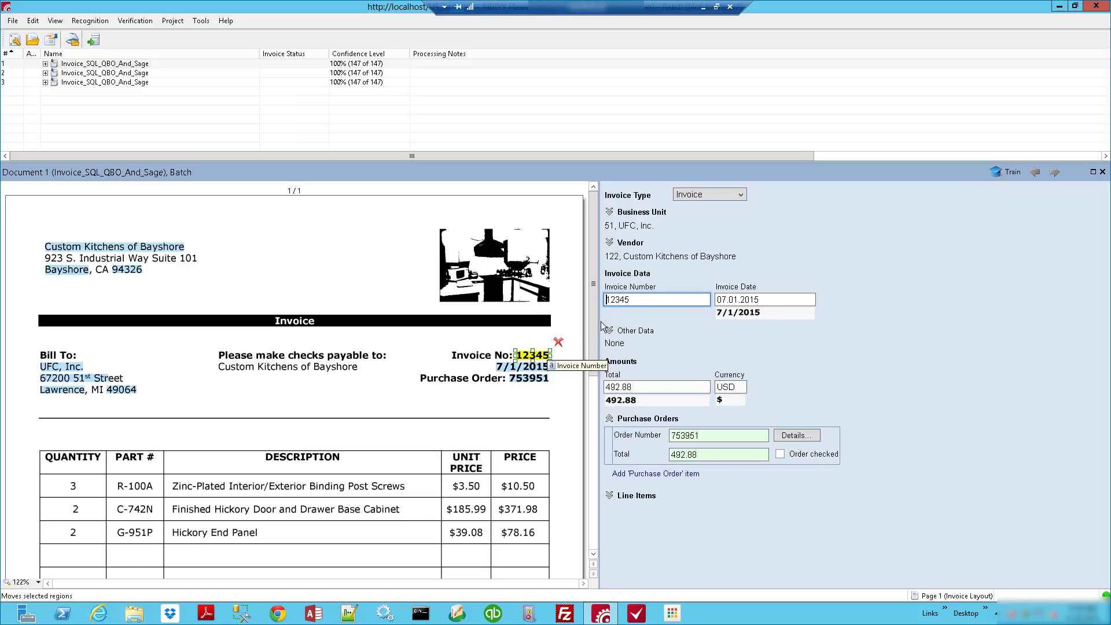
pyautogui.scroll(-5, 589, 383)
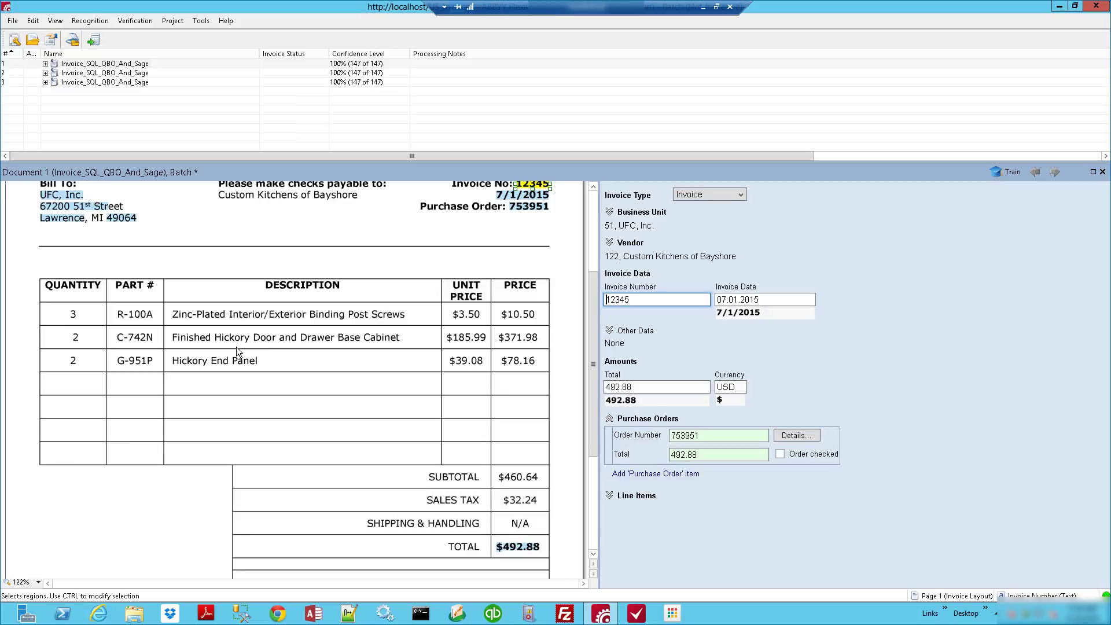
# Outline the whole item table on the invoice and assign it to Line Items
pyautogui.click(19, 264)
pyautogui.moveTo(18, 261); pyautogui.dragTo(558, 457)
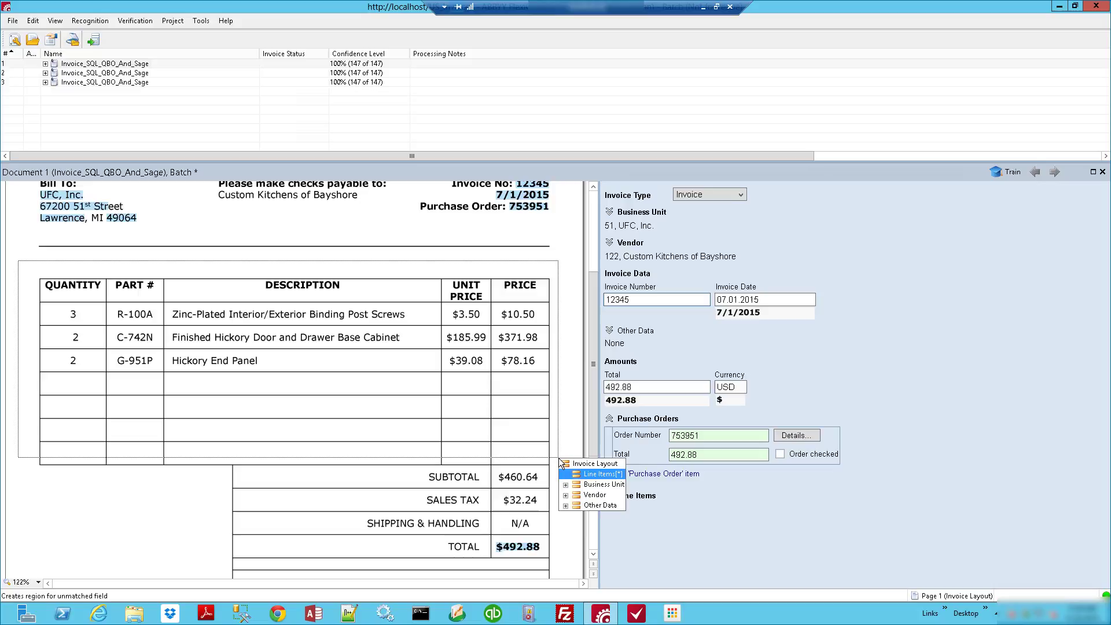
pyautogui.click(602, 474)
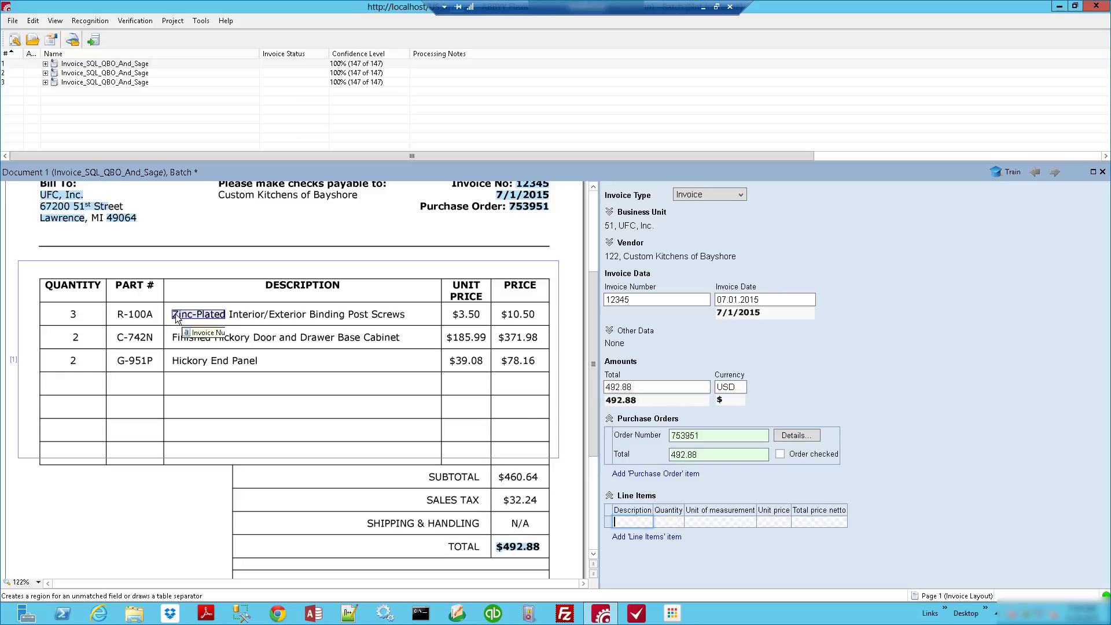
# Map the first row: description, Quantity 3, Article R-100A, Unit price $3.50, Total price netto $10.50
pyautogui.moveTo(169, 308); pyautogui.dragTo(412, 328)
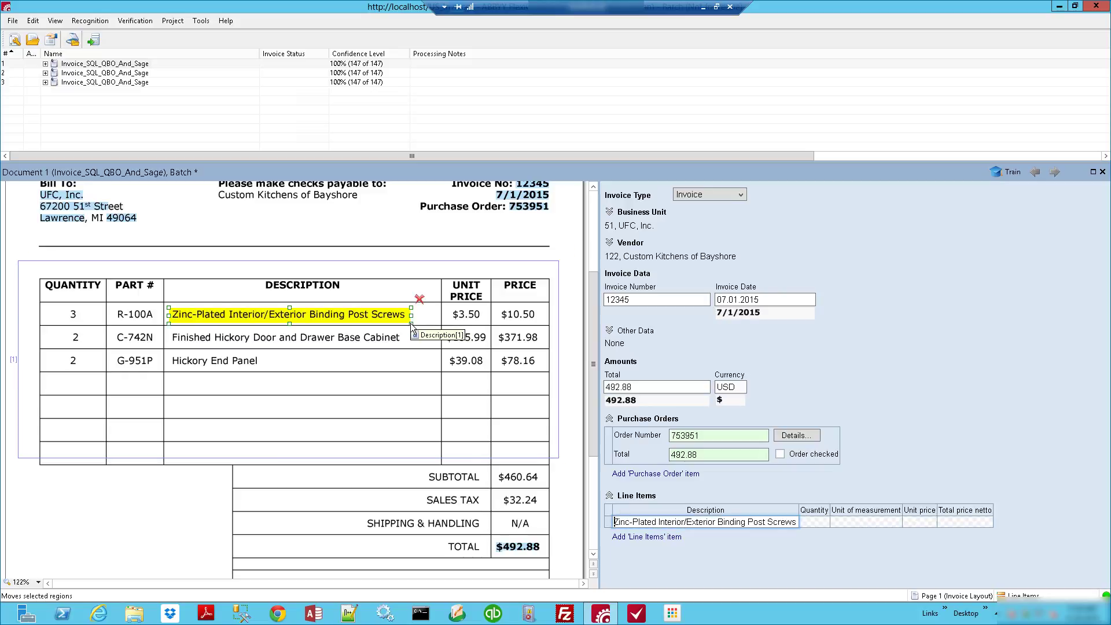
pyautogui.click(73, 314)
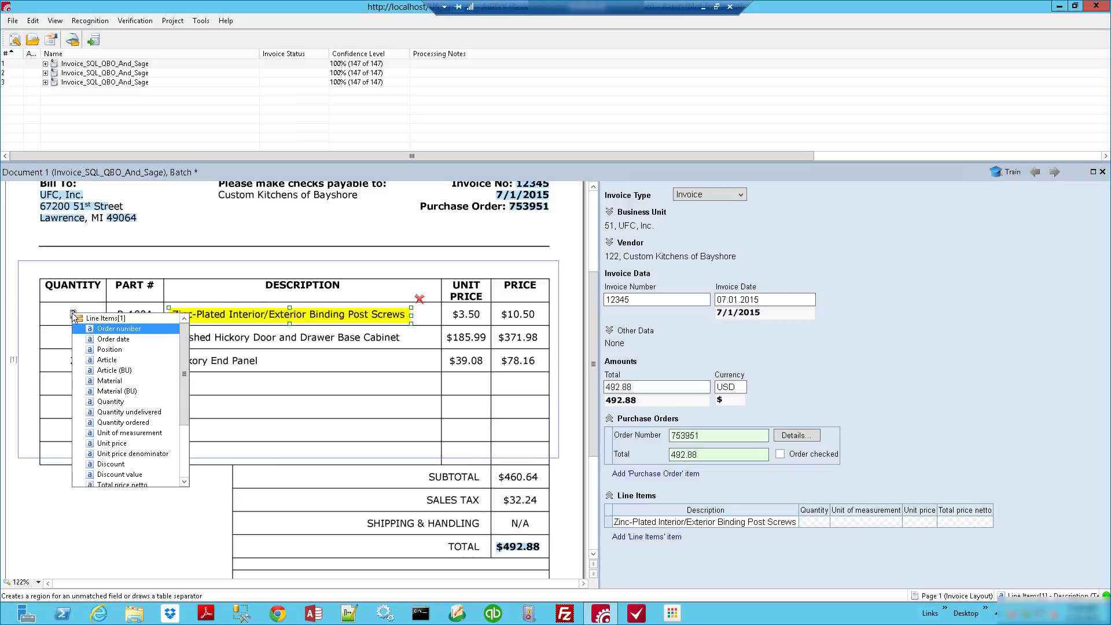
pyautogui.click(124, 403)
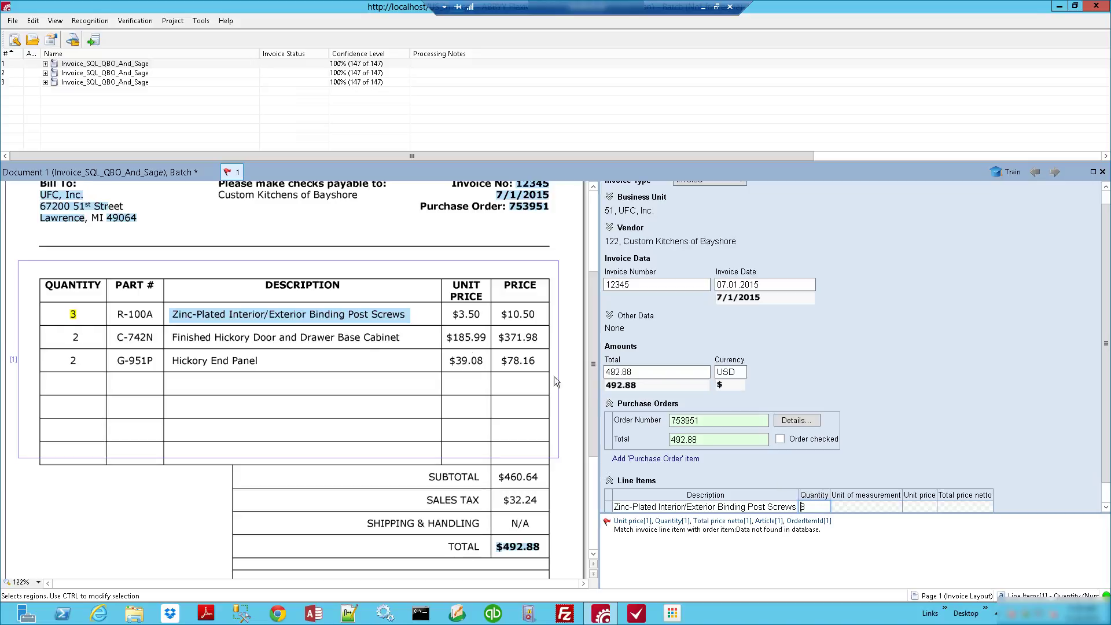
pyautogui.click(133, 316)
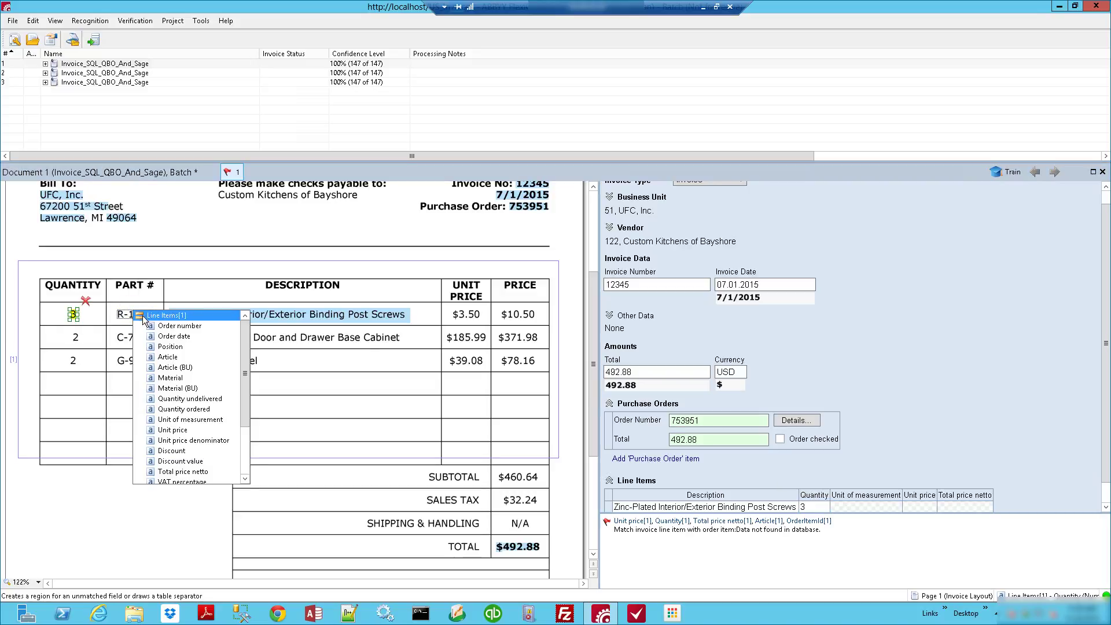
pyautogui.click(195, 356)
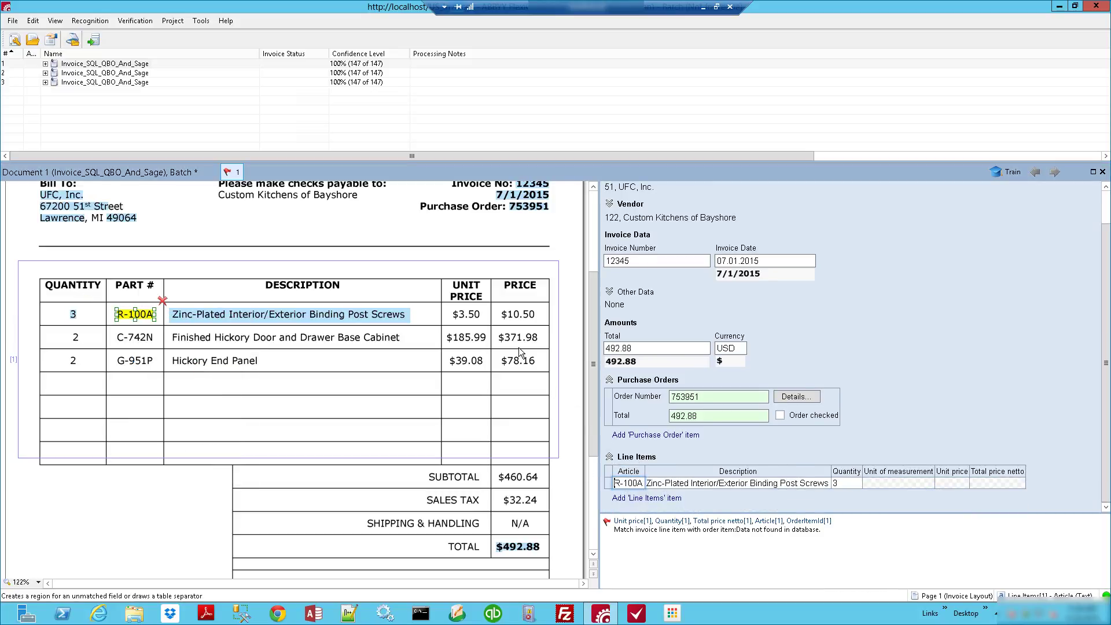
pyautogui.moveTo(453, 308); pyautogui.dragTo(480, 321)
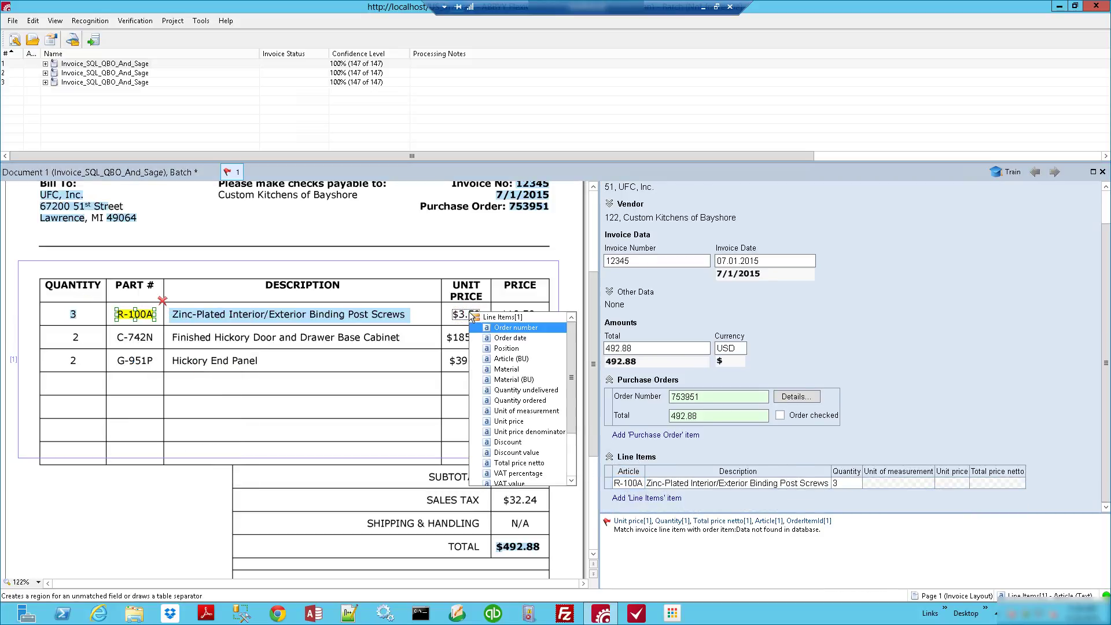
pyautogui.click(509, 422)
pyautogui.moveTo(501, 308)
pyautogui.mouseDown()
pyautogui.moveTo(535, 322)
pyautogui.moveTo(524, 318)
pyautogui.mouseUp()
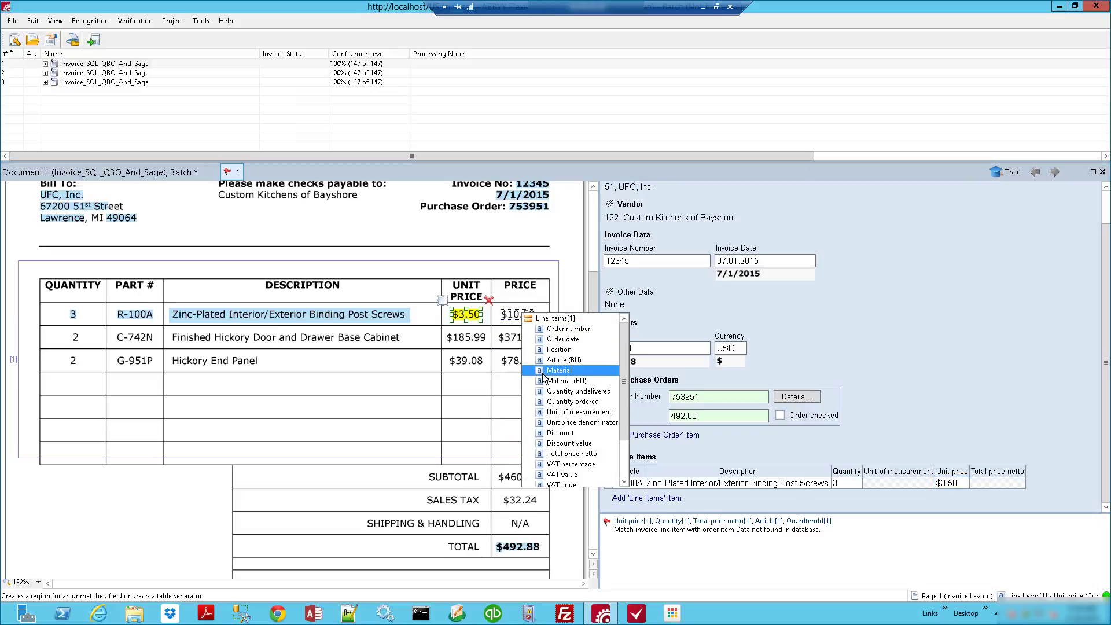
pyautogui.click(576, 454)
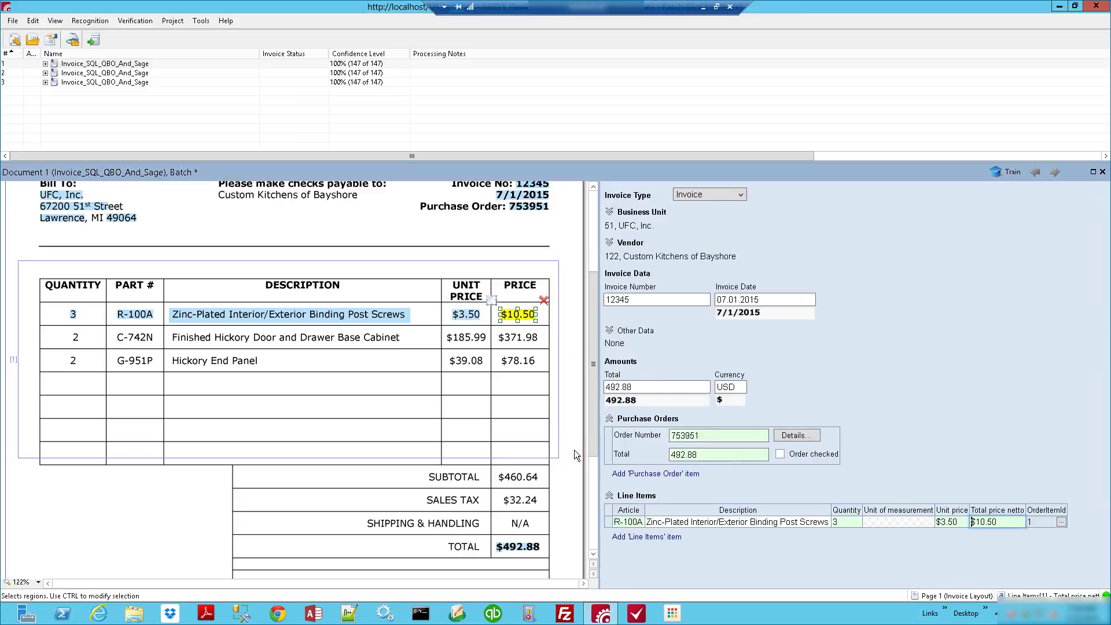
# Continue Line Items across all three rows and train the layout on this invoice
pyautogui.rightClick(374, 318)
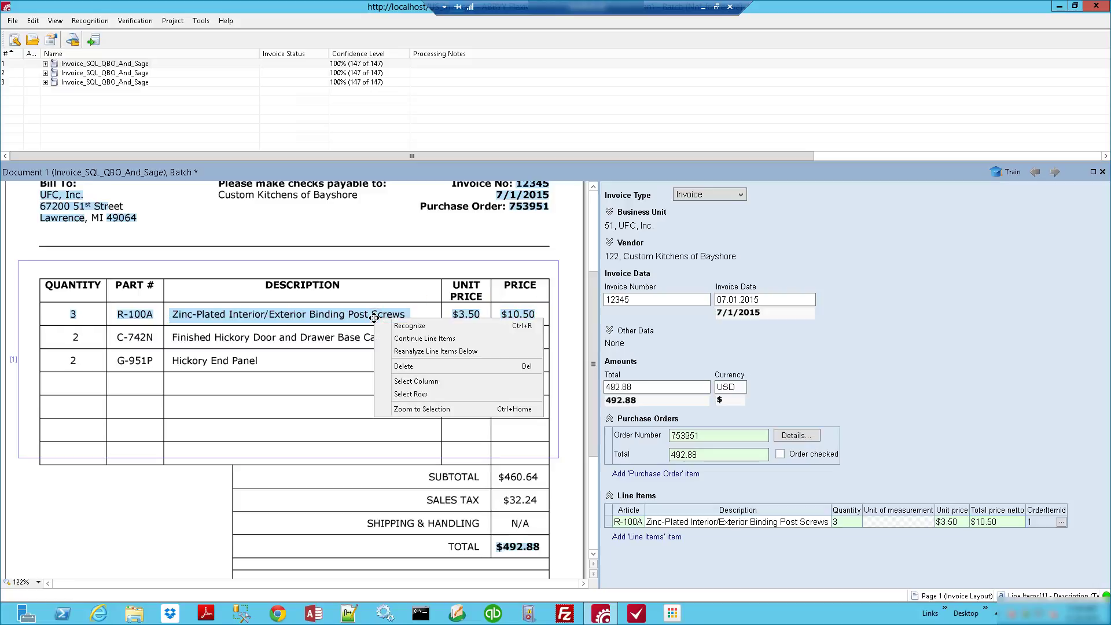
pyautogui.click(429, 343)
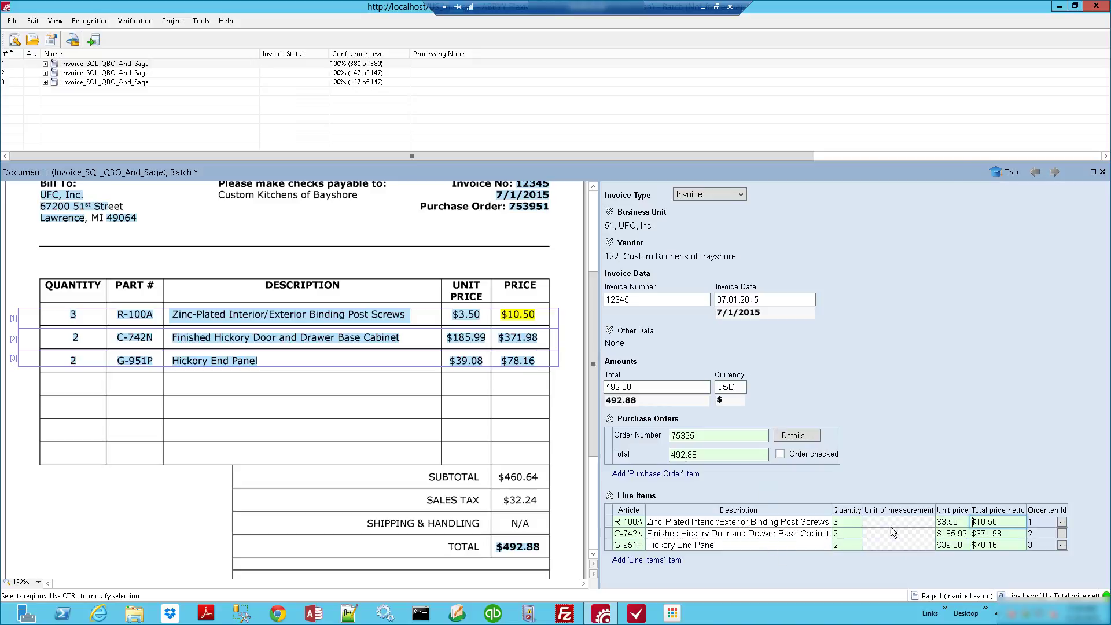
pyautogui.click(1009, 174)
# Open Document 2 and capture 12345 as its Invoice Number
pyautogui.click(134, 75)
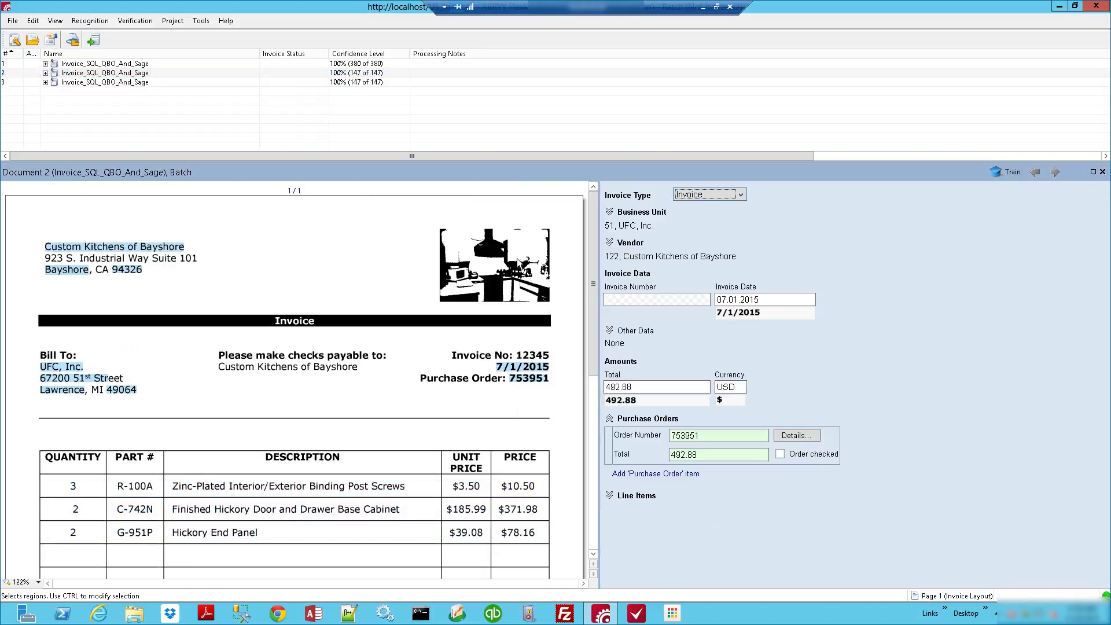
pyautogui.click(670, 301)
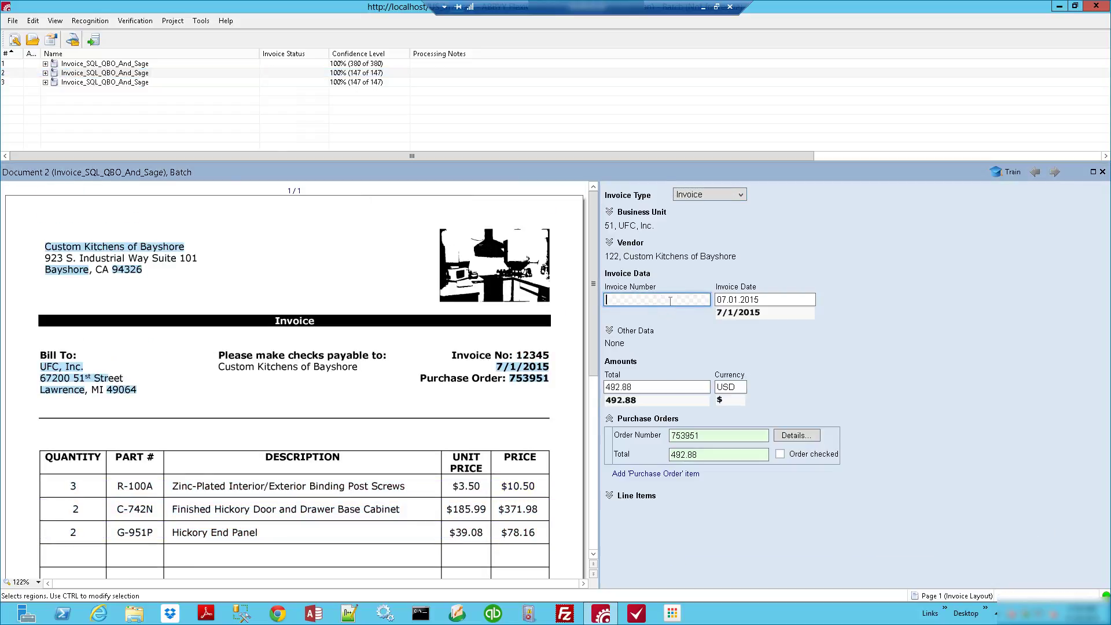
pyautogui.click(532, 353)
pyautogui.scroll(-2, 317, 439)
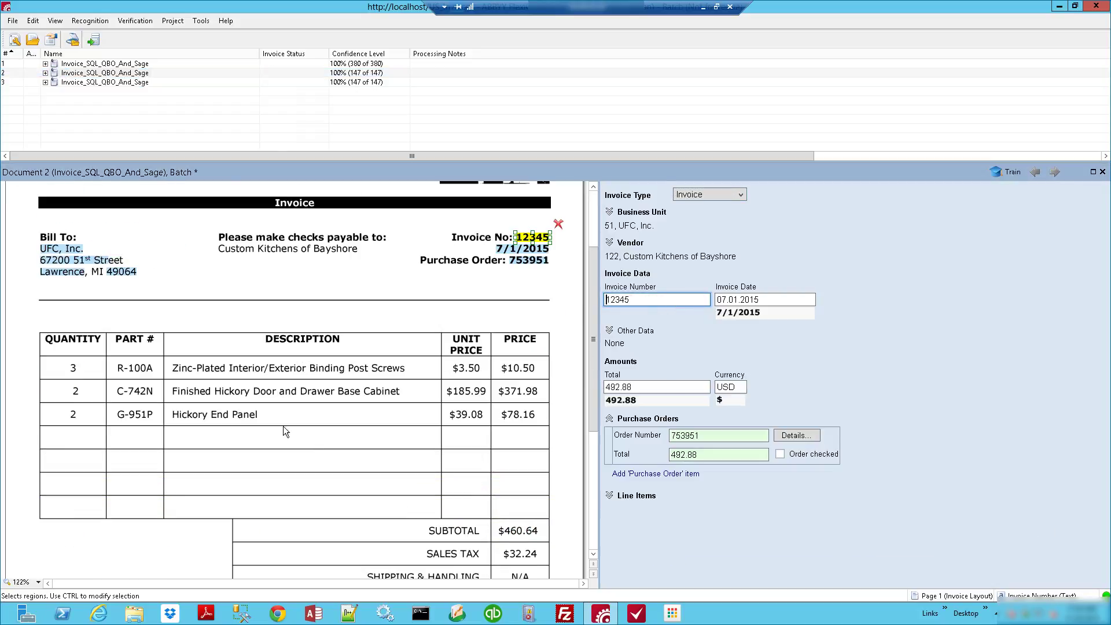
# Assign the item table to Line Items and map the first row: 3, R-100A, $3.50, $10.50
pyautogui.moveTo(19, 315); pyautogui.dragTo(565, 472)
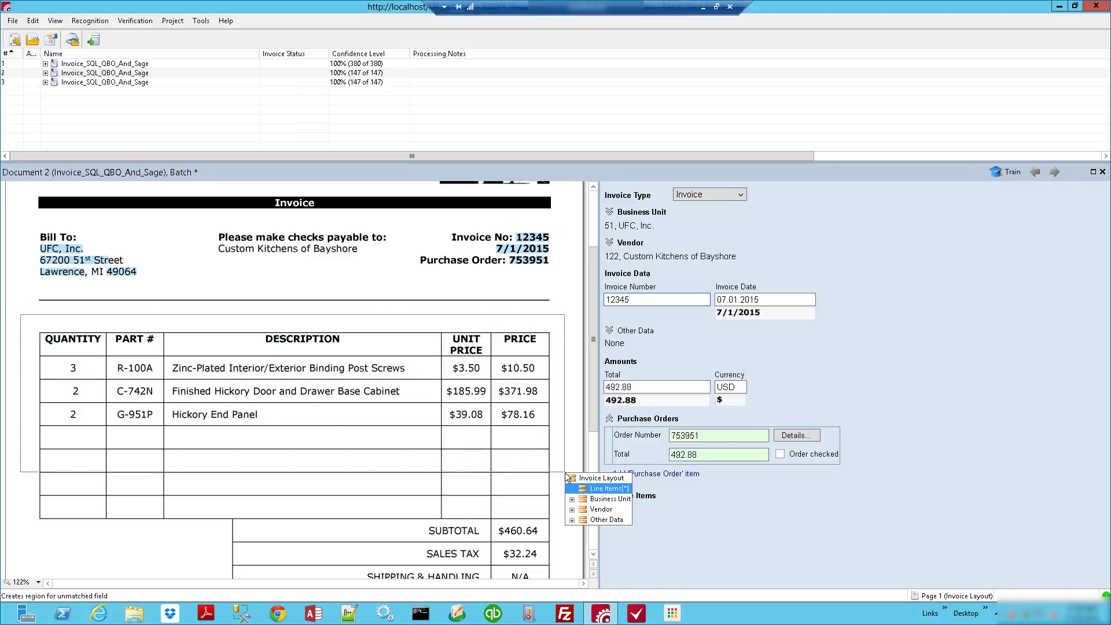
pyautogui.click(605, 489)
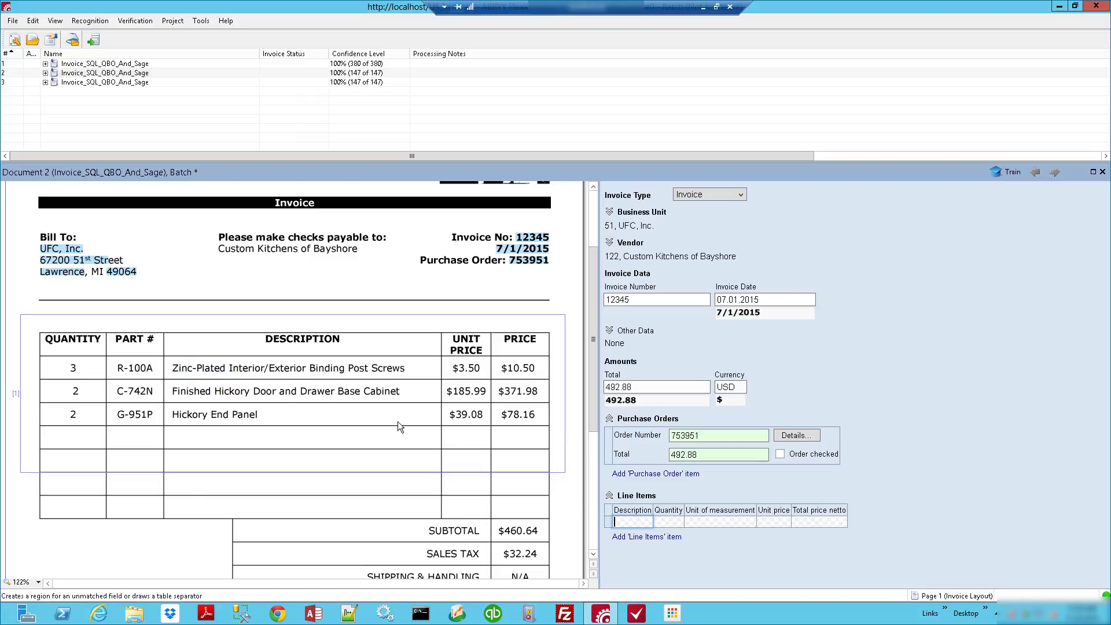
pyautogui.moveTo(168, 363); pyautogui.dragTo(421, 374)
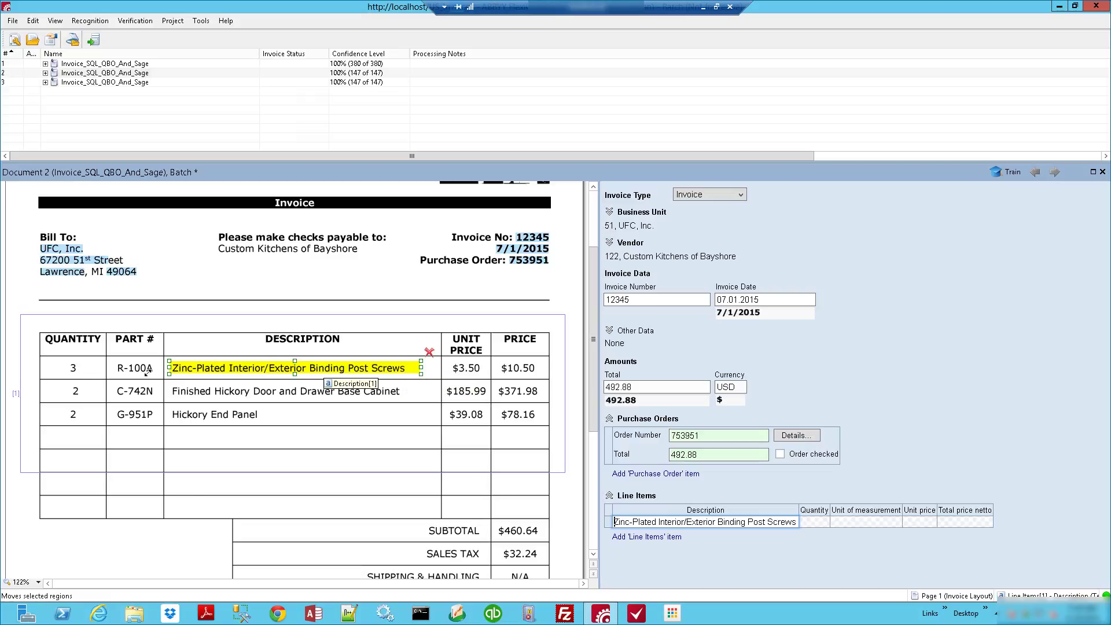
pyautogui.click(74, 368)
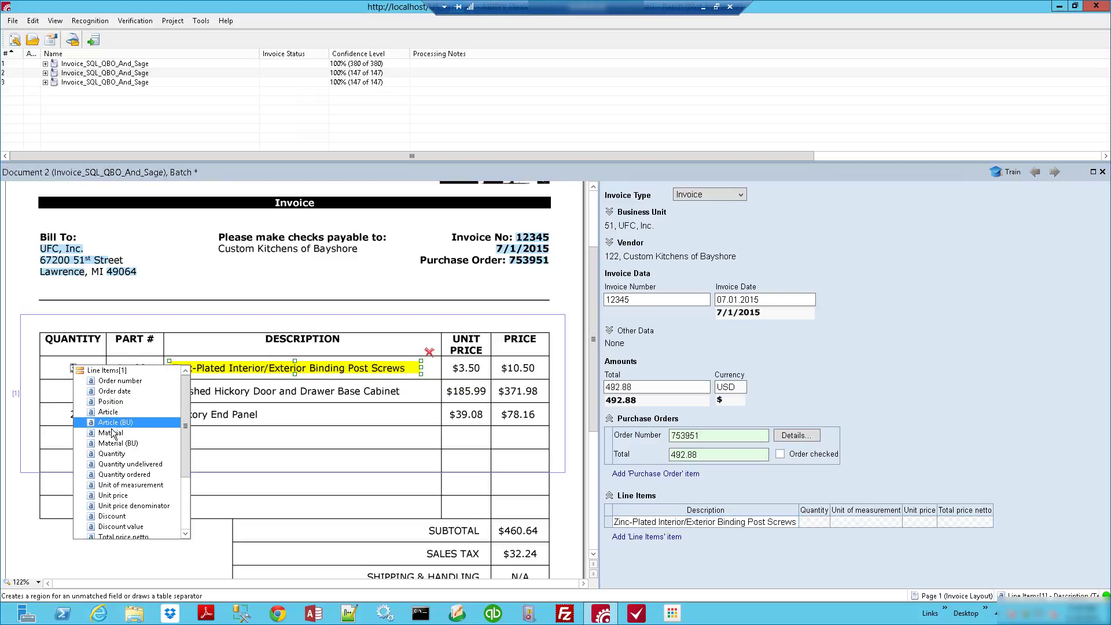
pyautogui.click(113, 453)
pyautogui.click(137, 371)
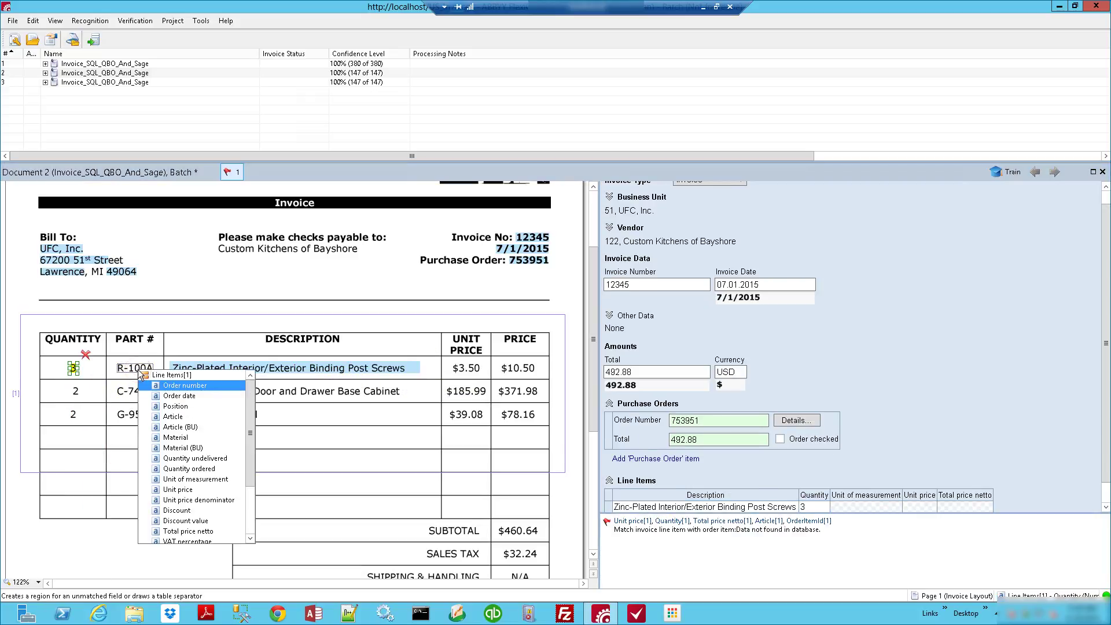
pyautogui.click(210, 418)
pyautogui.click(479, 374)
pyautogui.click(521, 481)
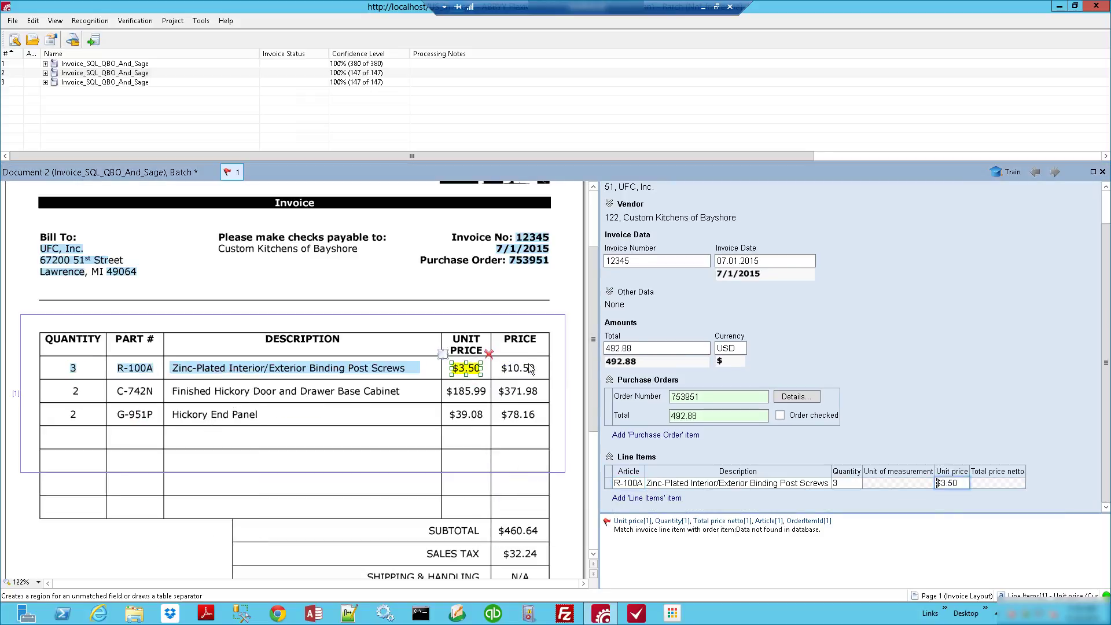
pyautogui.click(529, 371)
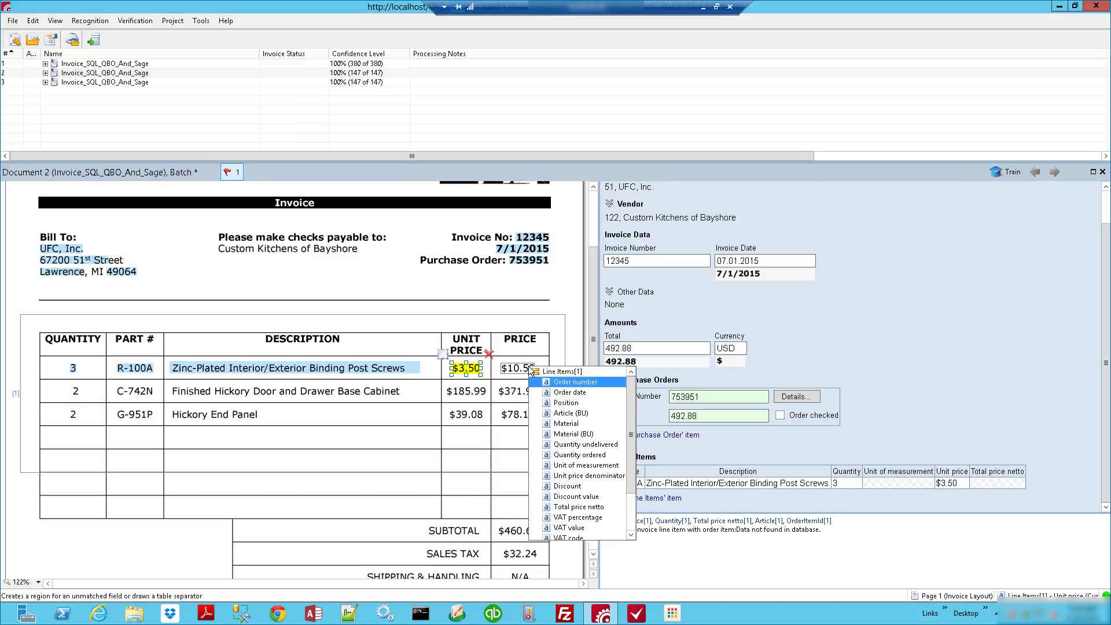
pyautogui.click(579, 507)
# Continue Line Items to all three rows, train the layout, then open Document 3
pyautogui.rightClick(345, 370)
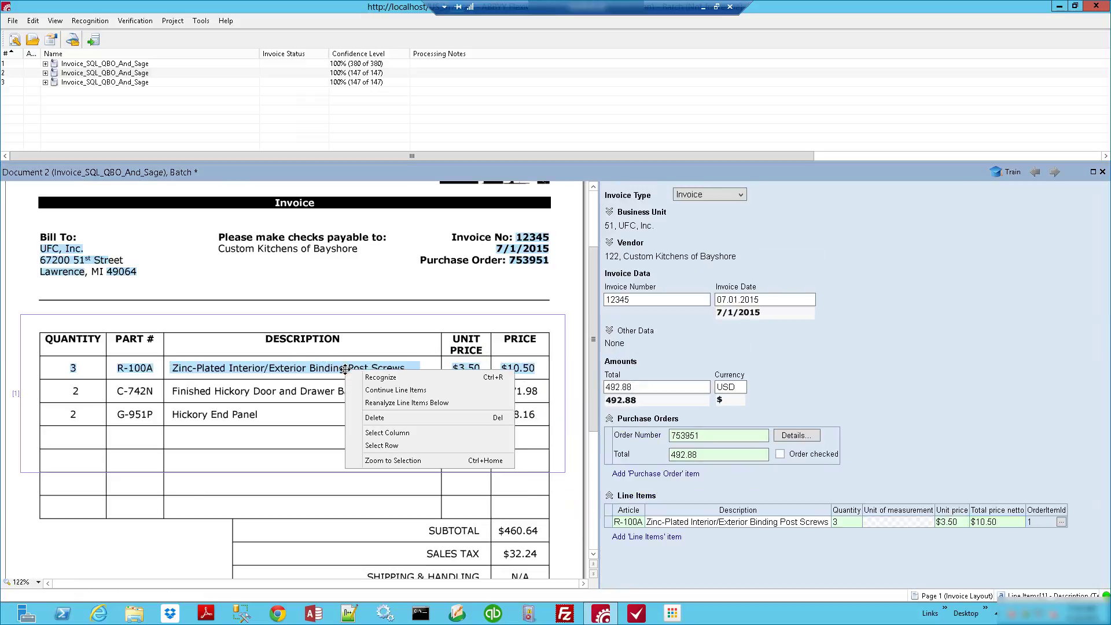
pyautogui.click(387, 395)
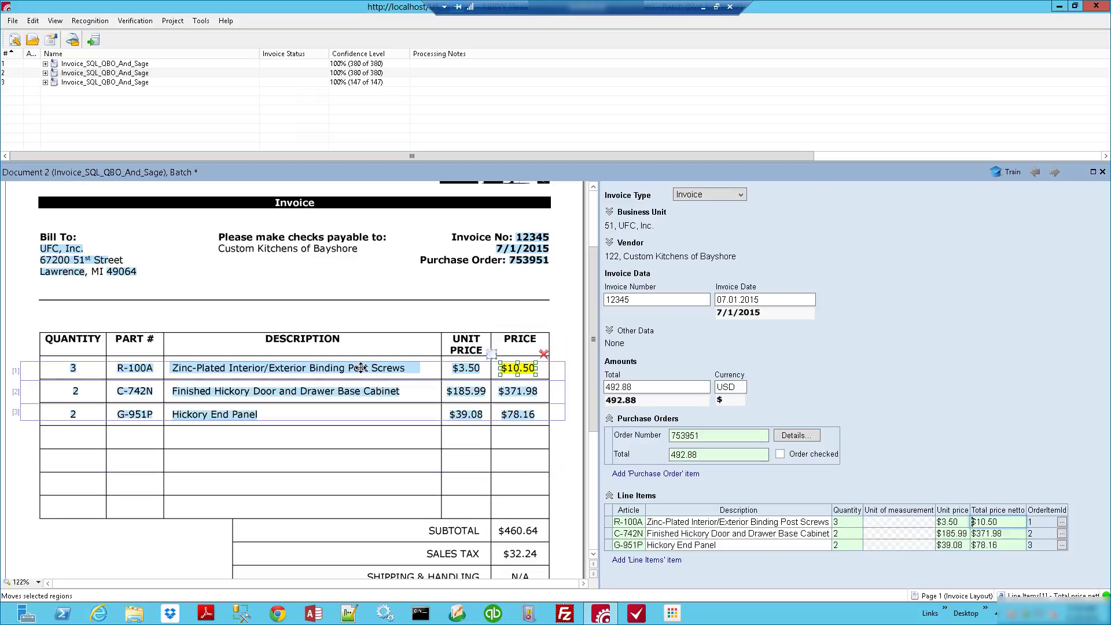
pyautogui.click(1008, 173)
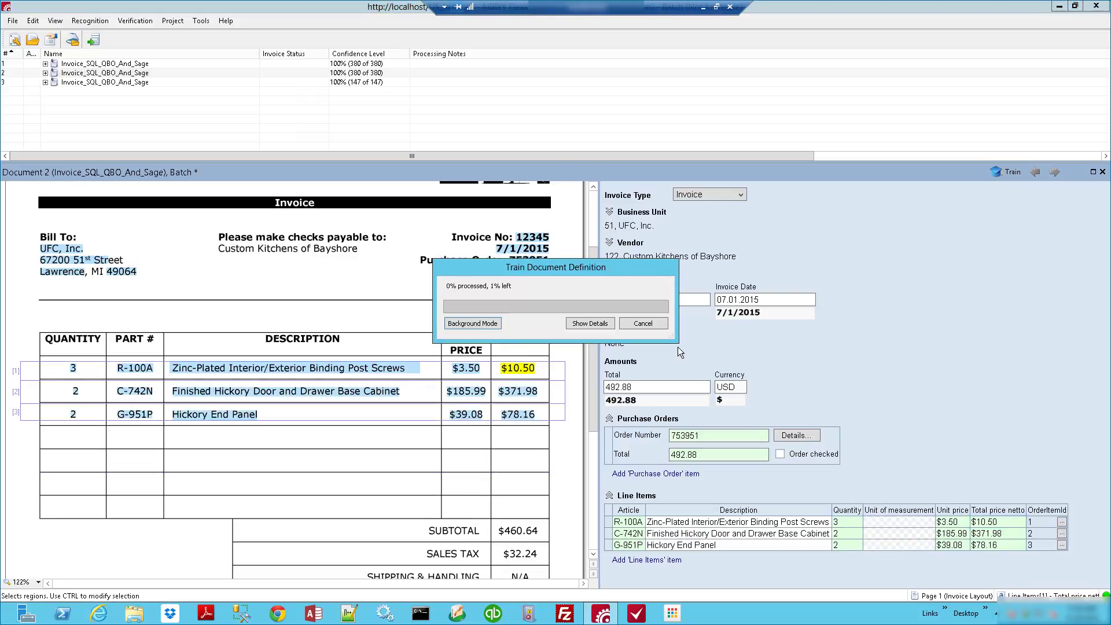
pyautogui.click(133, 85)
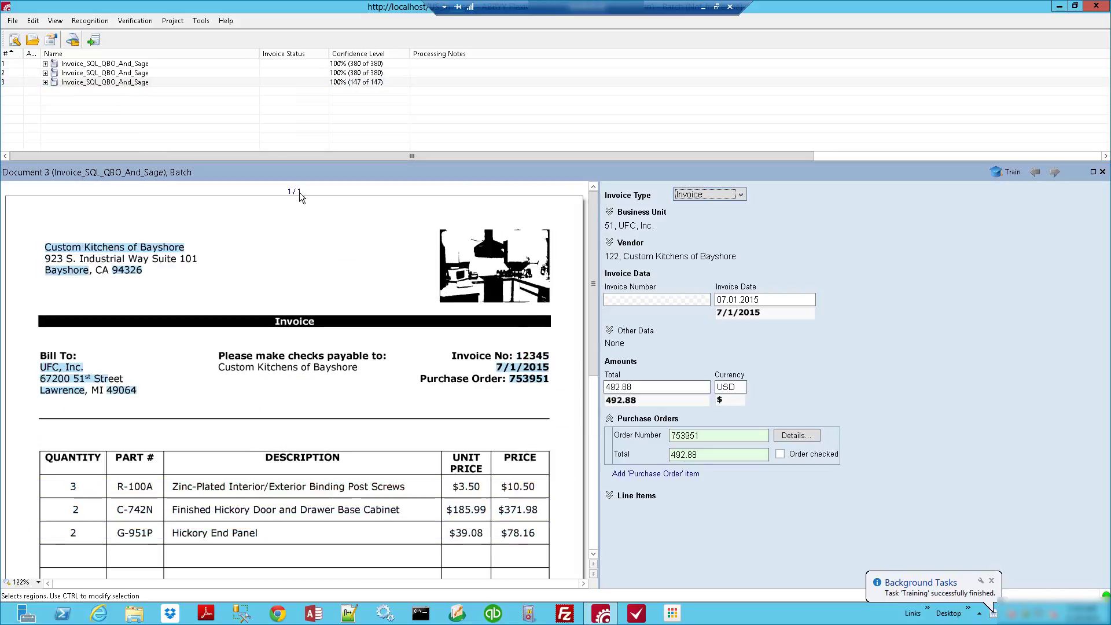
# Capture invoice number 12345 and assign the item table region to Line Items
pyautogui.click(547, 355)
pyautogui.scroll(-3, 592, 381)
pyautogui.scroll(-2, 592, 381)
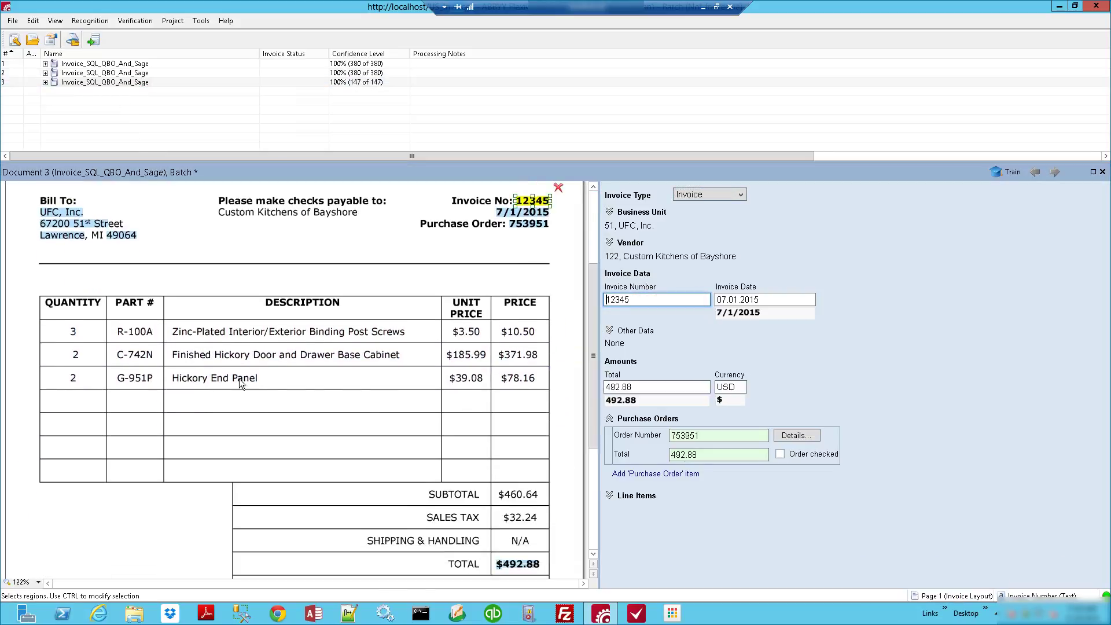
pyautogui.moveTo(47, 300); pyautogui.dragTo(558, 430)
pyautogui.click(602, 446)
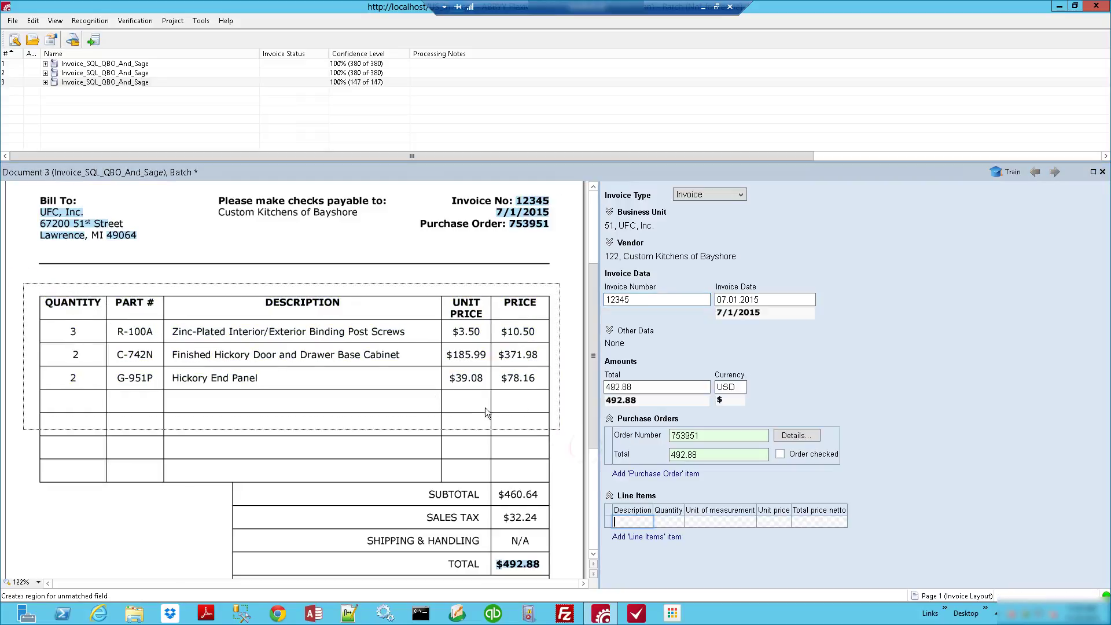
# Map the first row: description, Quantity 3, Article R-100A, Unit price $3.50, Total $10.50
pyautogui.moveTo(168, 325); pyautogui.dragTo(406, 339)
pyautogui.moveTo(67, 323)
pyautogui.mouseDown()
pyautogui.moveTo(81, 339)
pyautogui.moveTo(154, 338)
pyautogui.mouseUp()
pyautogui.click(118, 419)
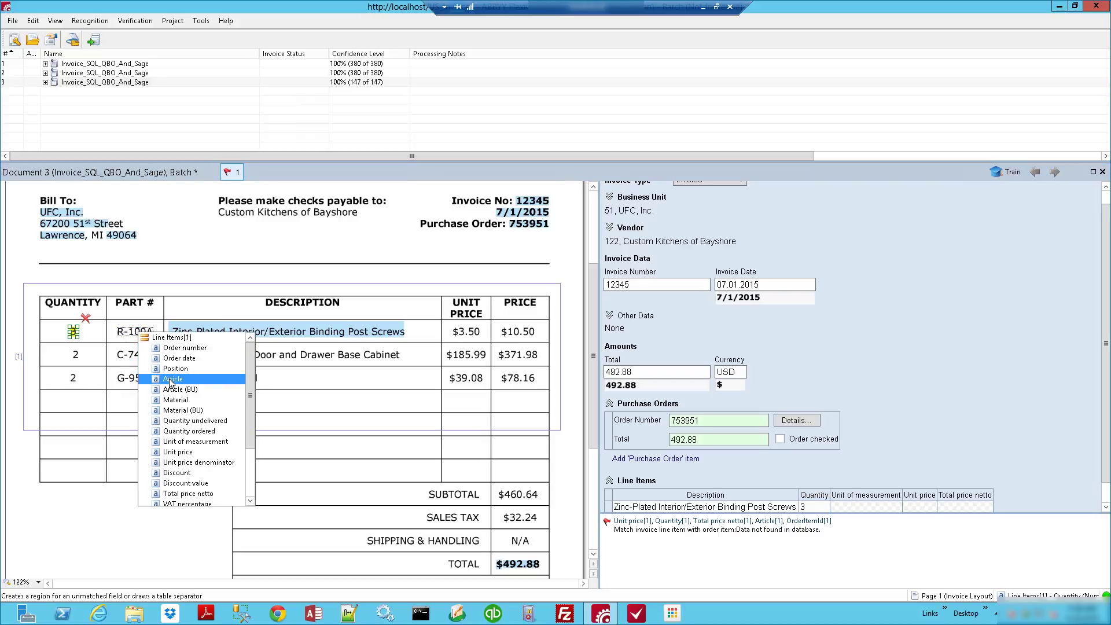
pyautogui.click(167, 379)
pyautogui.click(464, 336)
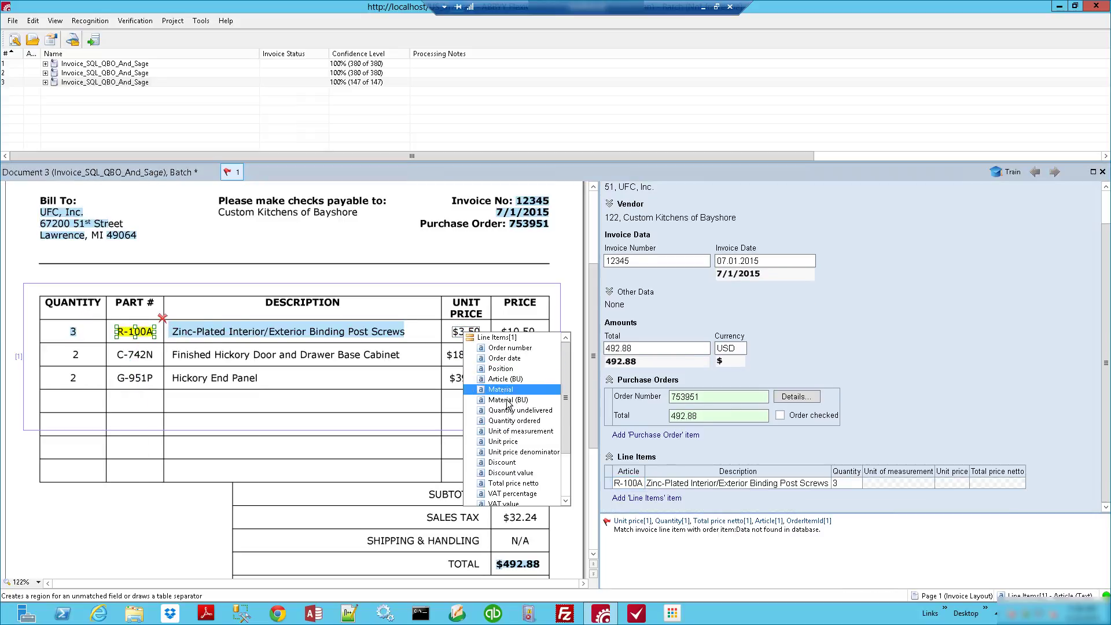
pyautogui.click(513, 443)
pyautogui.moveTo(500, 323); pyautogui.dragTo(535, 342)
pyautogui.click(571, 472)
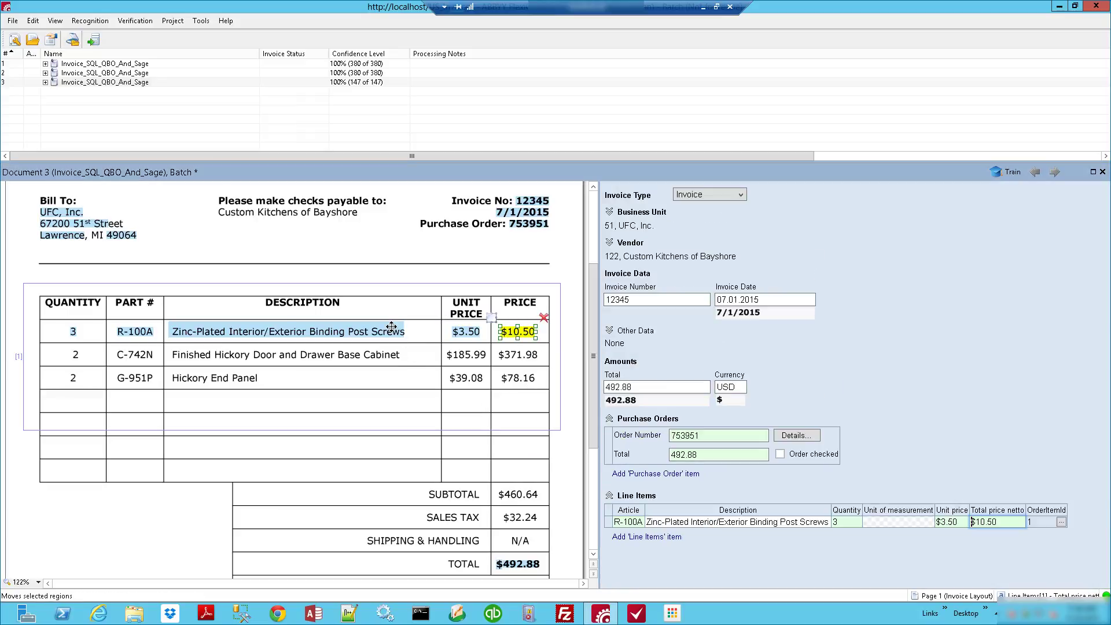
# Continue Line Items to the remaining rows and train the layout again
pyautogui.rightClick(392, 328)
pyautogui.click(436, 349)
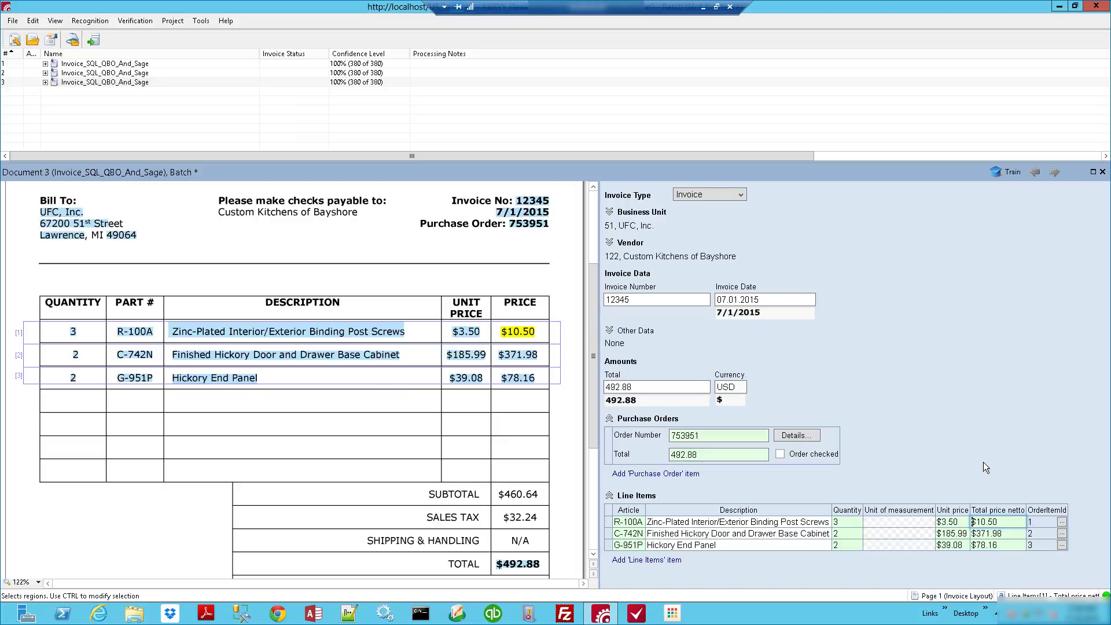
pyautogui.click(1007, 172)
# Load a new invoice image into the batch via Load Images
pyautogui.rightClick(130, 116)
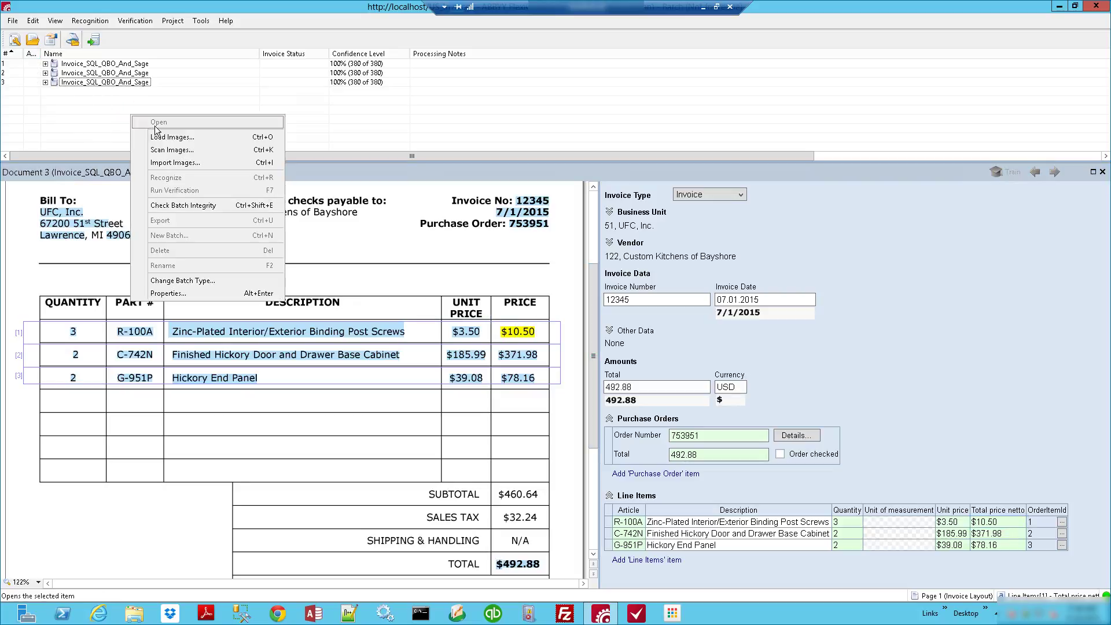
pyautogui.click(172, 137)
pyautogui.doubleClick(504, 220)
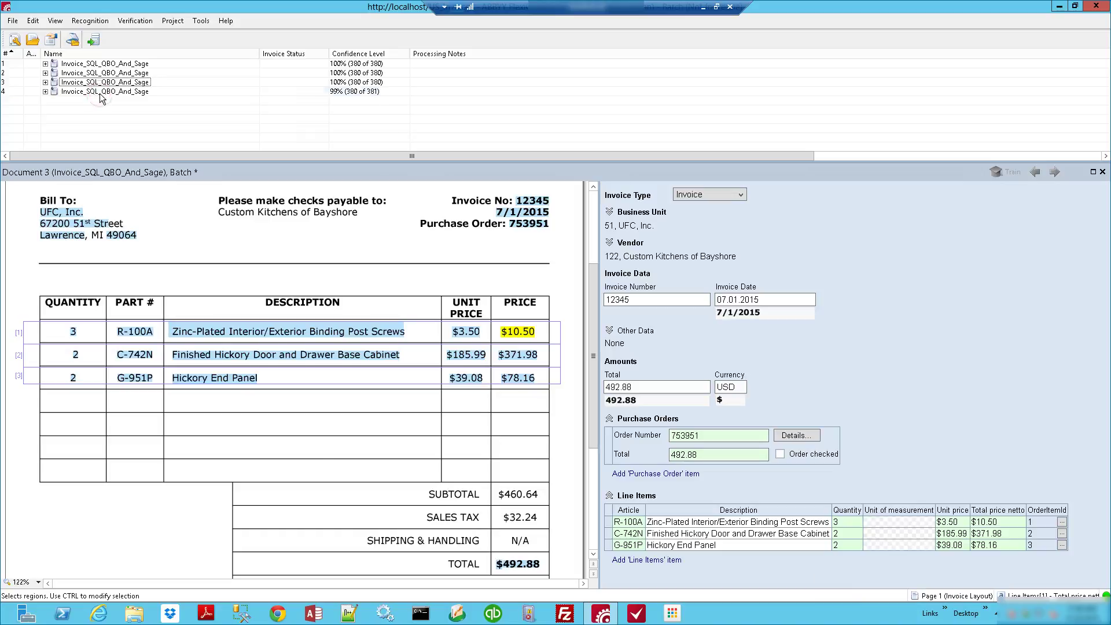
# Open Document 4 and confirm invoice number 12345 and the three line items auto-filled
pyautogui.doubleClick(100, 92)
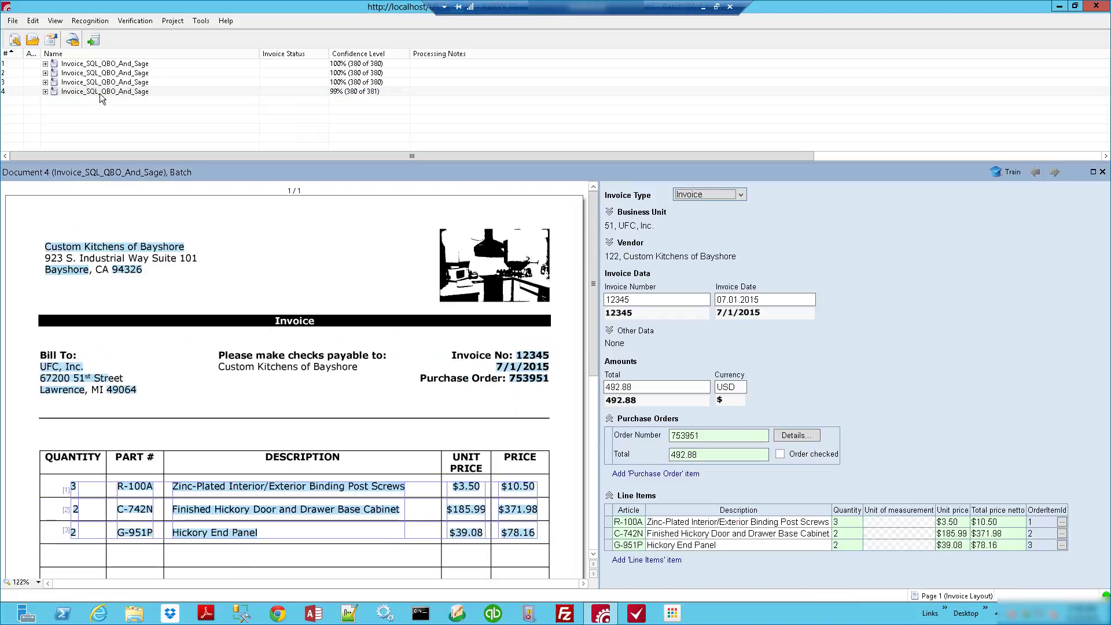
pyautogui.click(649, 301)
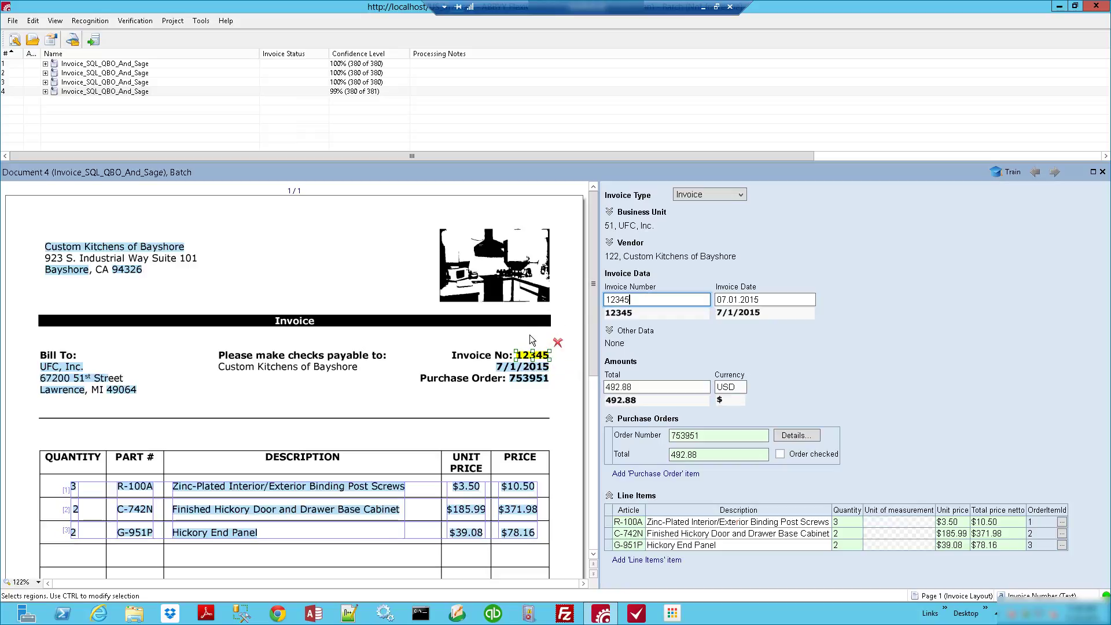
pyautogui.scroll(-3, 594, 317)
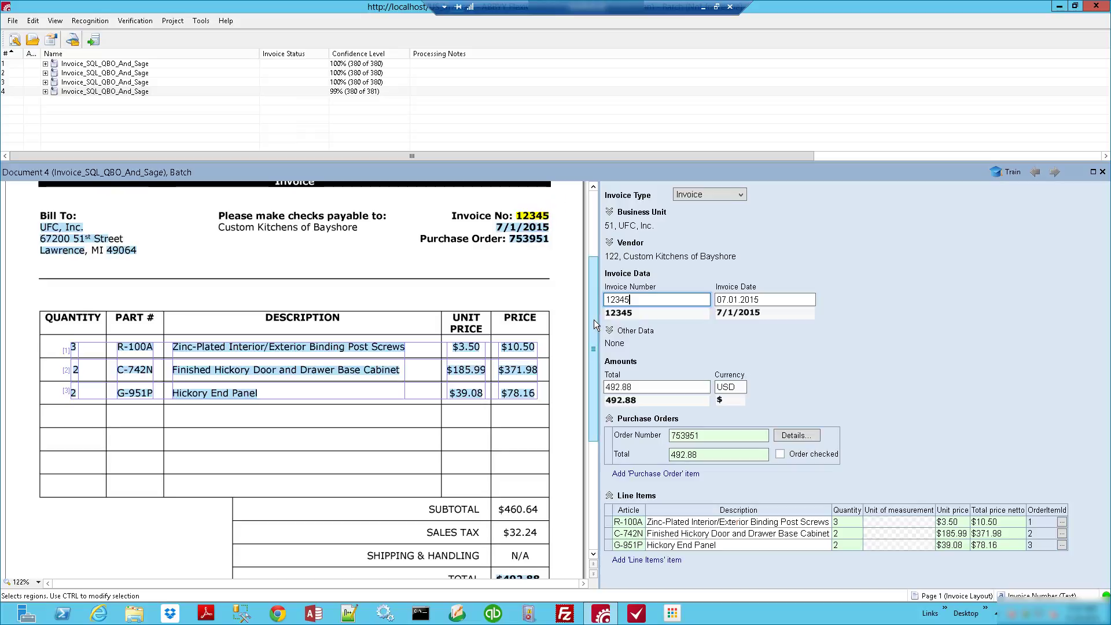
# Close Document 4's window with Ctrl+F4 and reopen the batch's four-document list
pyautogui.hotkey('ctrl', 'F4')
pyautogui.doubleClick(168, 77)
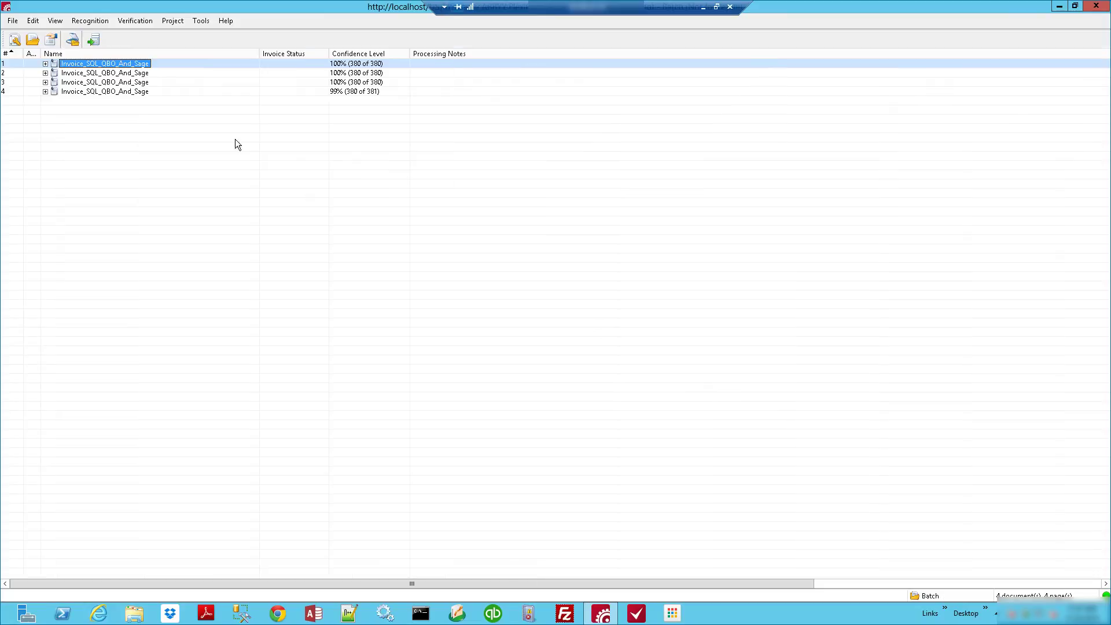